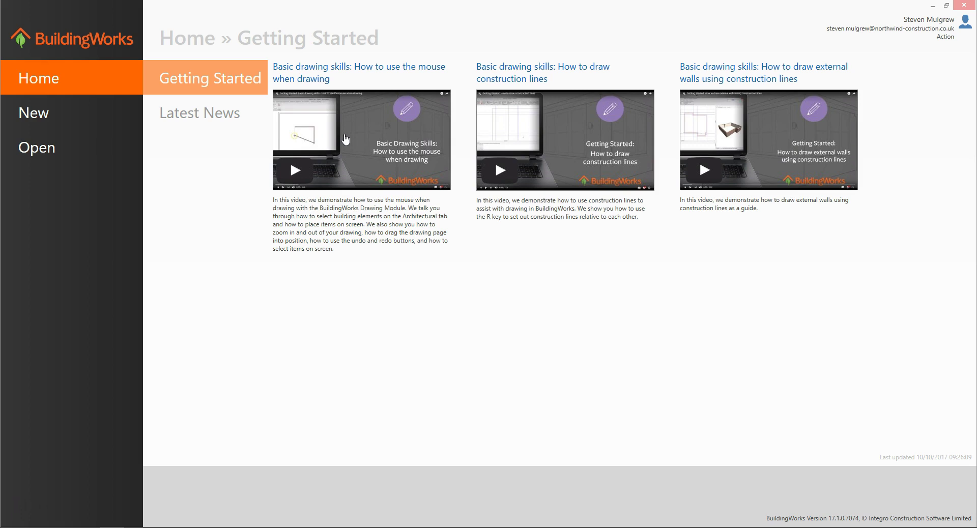
Step: Start a new New Build project that includes both a Drawing and an Estimate
left_click(81, 119)
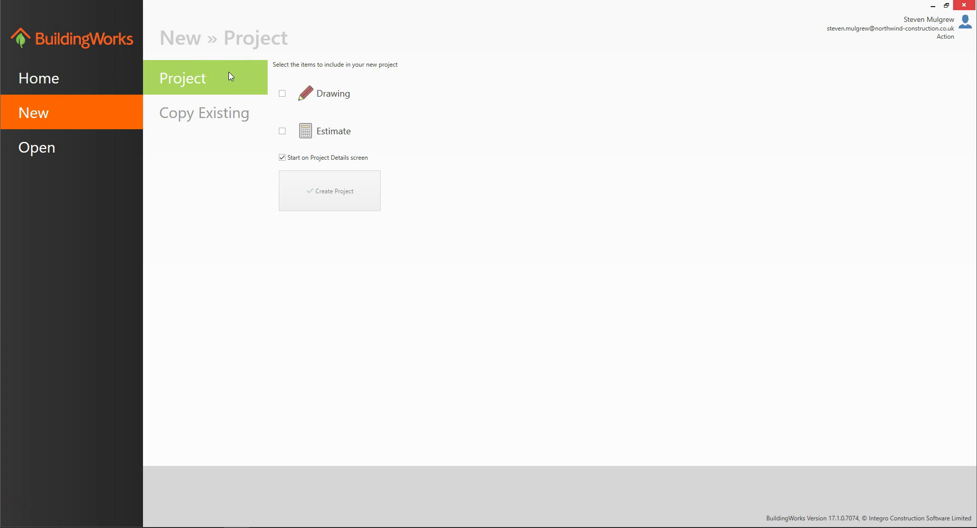
left_click(229, 79)
left_click(224, 112)
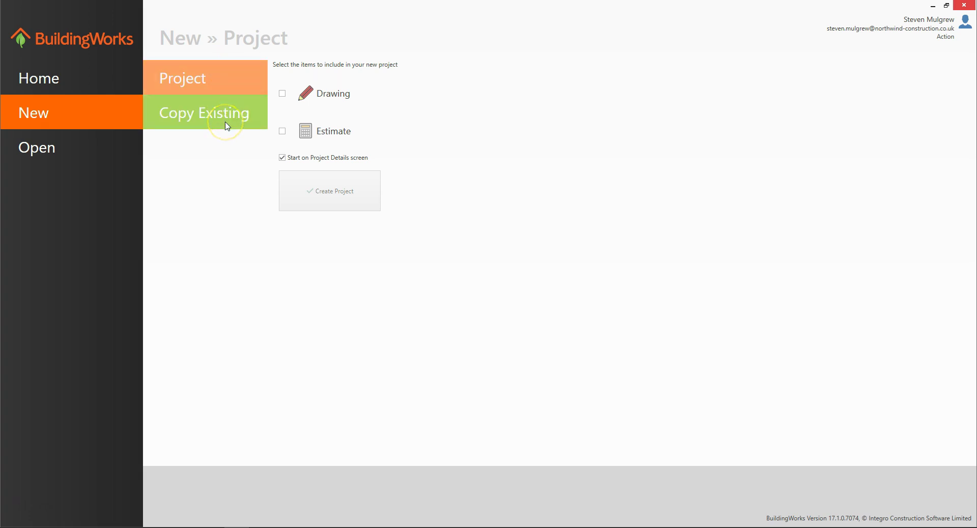
left_click(227, 123)
left_click(226, 90)
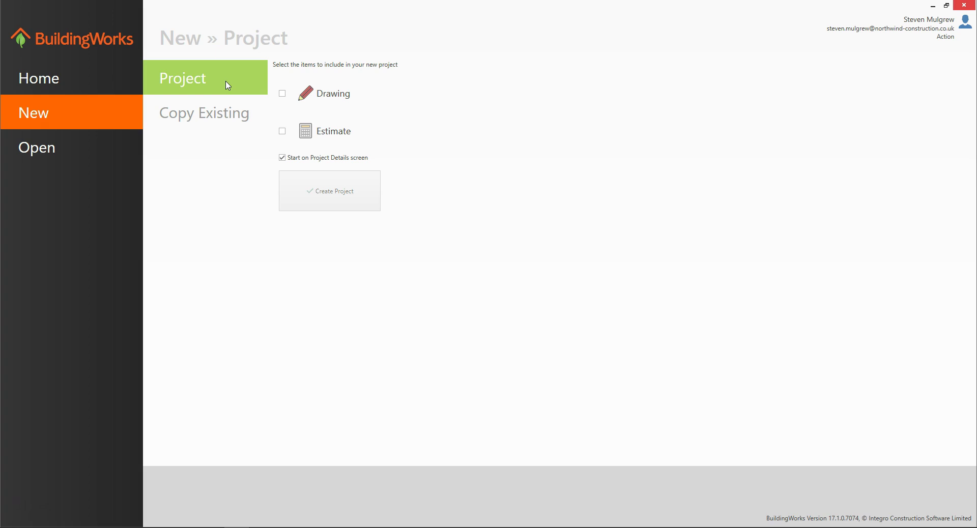
left_click(282, 94)
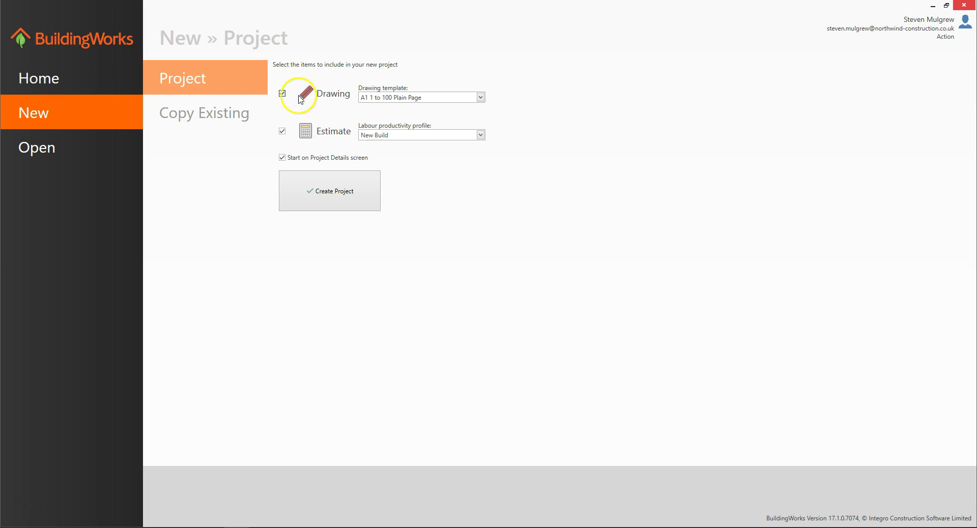
Step: Choose the A1 1 to 50 Plain Page drawing template and keep New Build as the labour profile
left_click(479, 99)
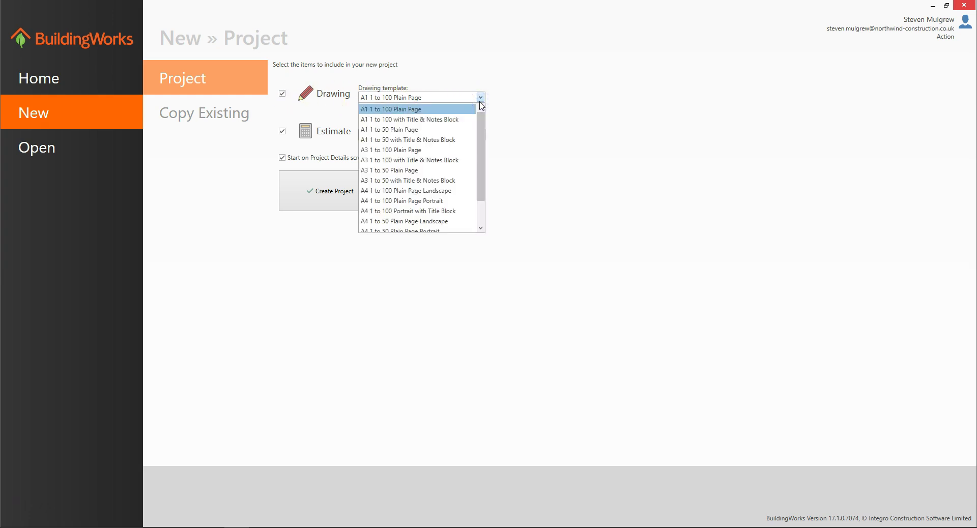
left_click(480, 107)
left_click_drag(451, 123, 450, 134)
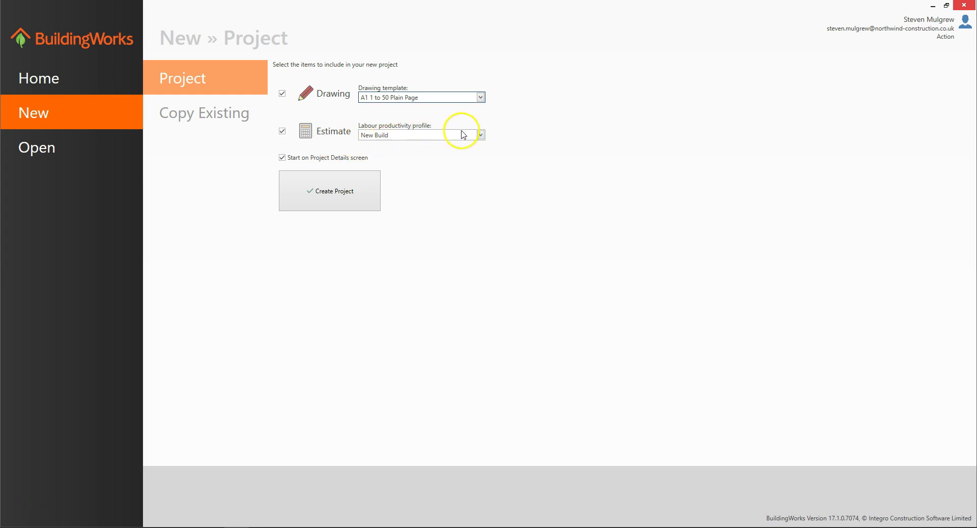
left_click(479, 135)
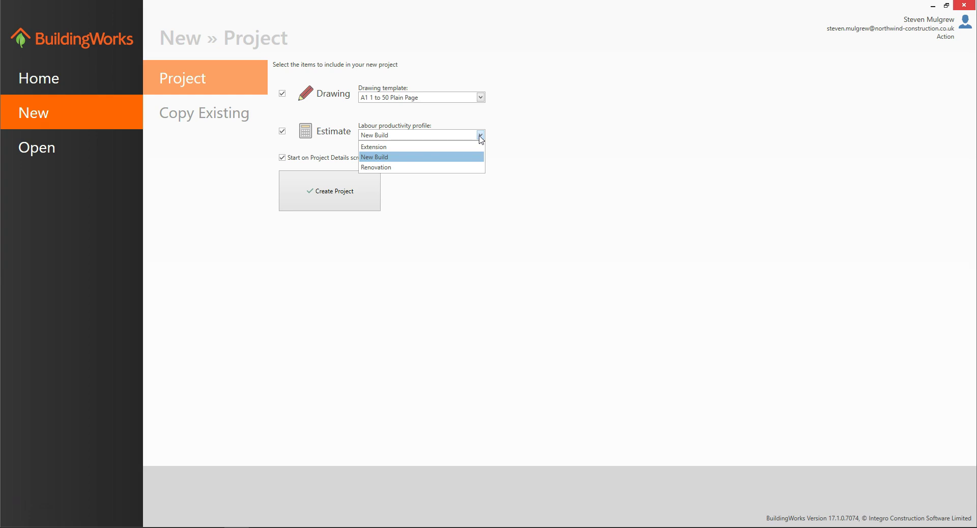
left_click(462, 158)
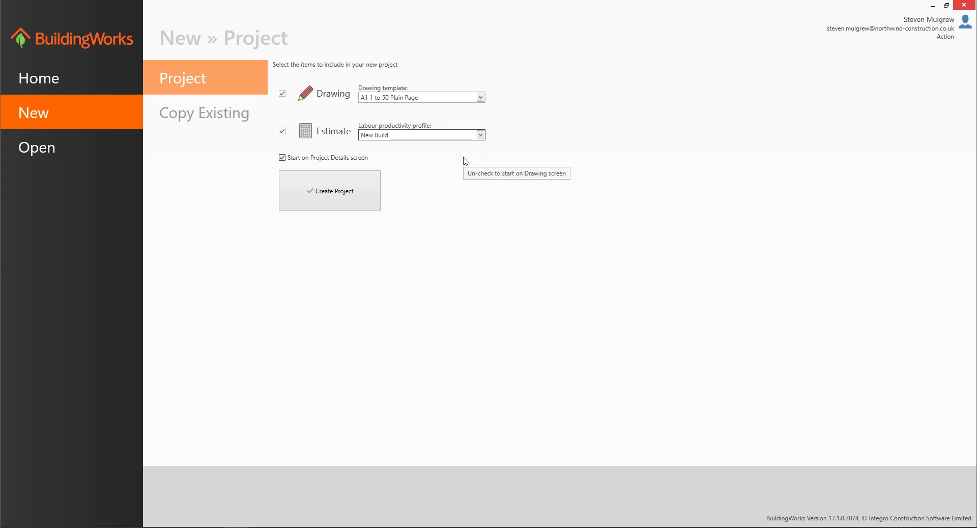
left_click(430, 166)
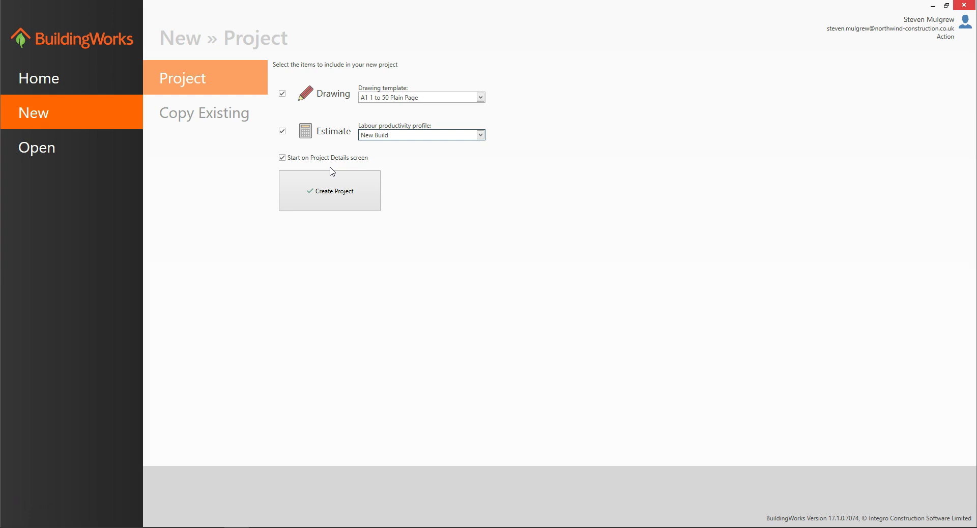
Step: Create Project 1, then collapse, slide out and re-dock the project tree pane
left_click(332, 192)
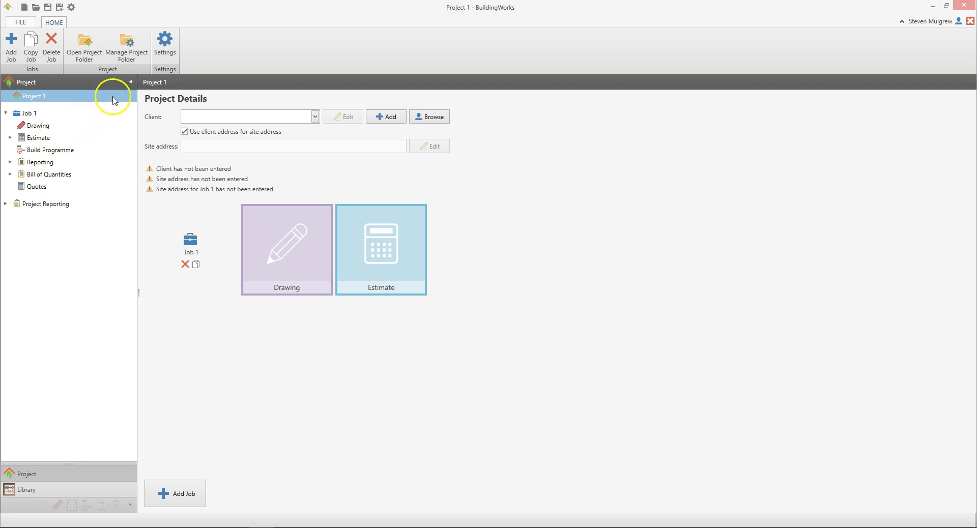
left_click(131, 82)
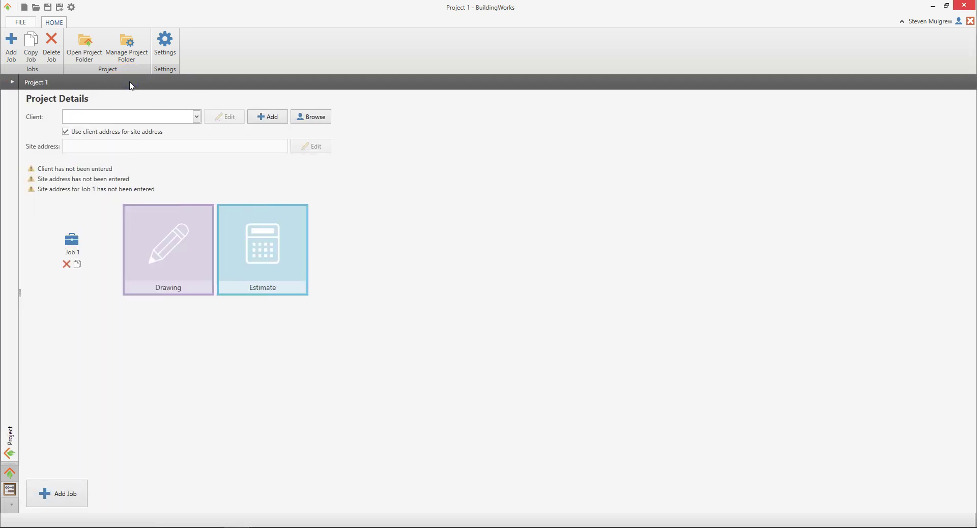
left_click(9, 453)
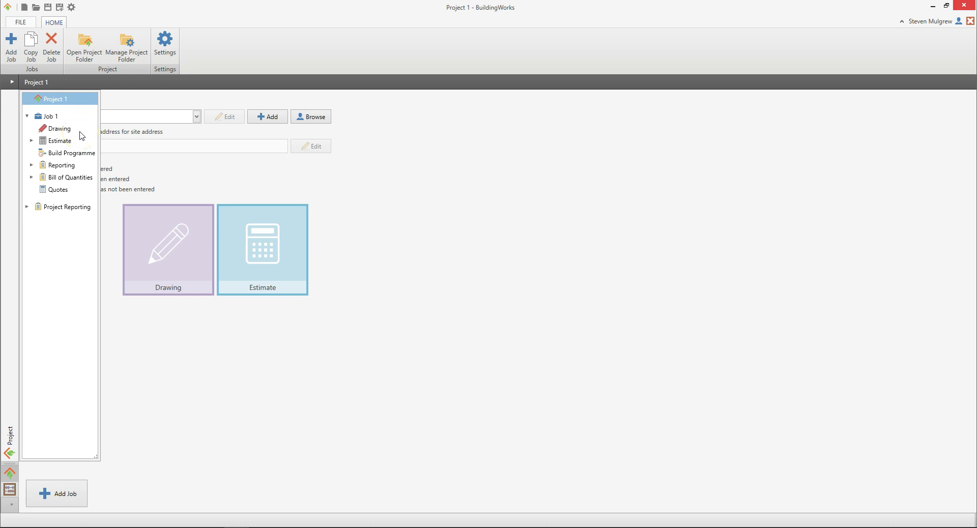
left_click(11, 83)
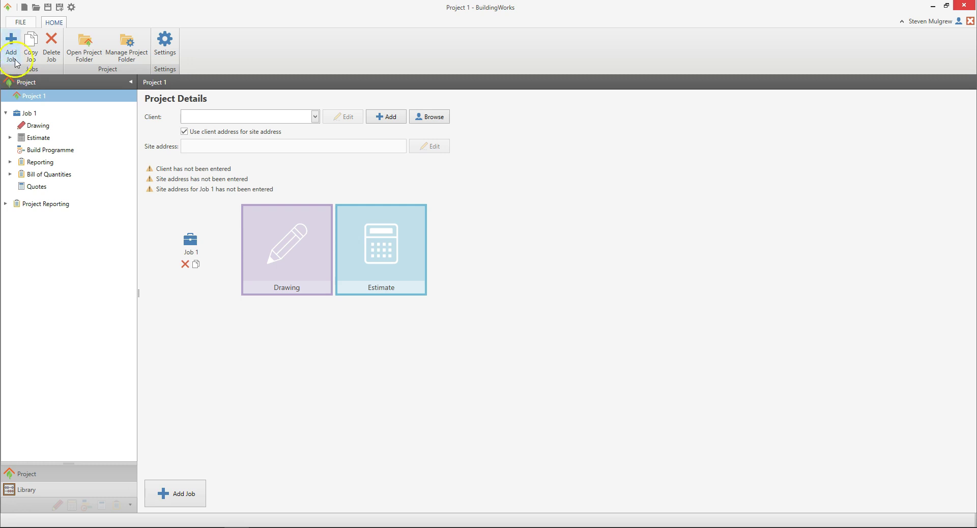
left_click(199, 57)
Step: Add a new contact and enter the client's title, first and last name
left_click(394, 118)
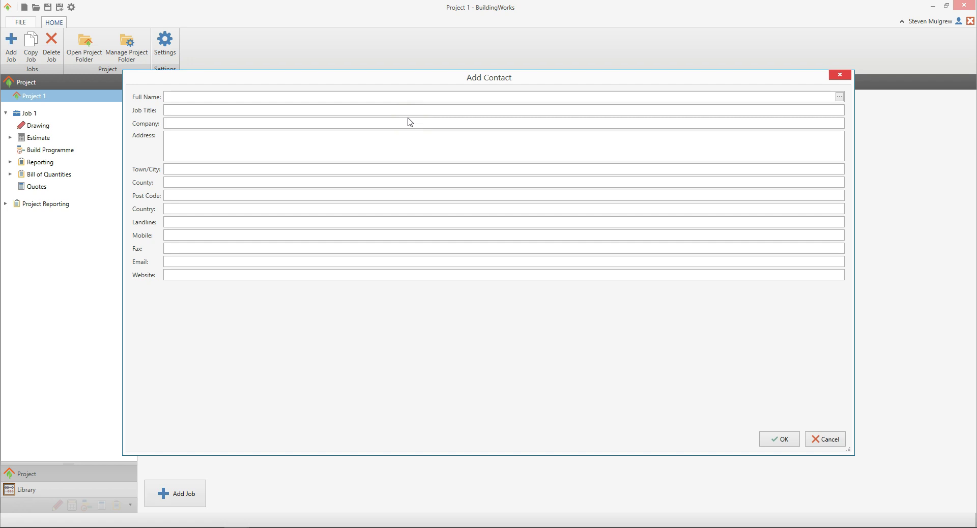
left_click(840, 98)
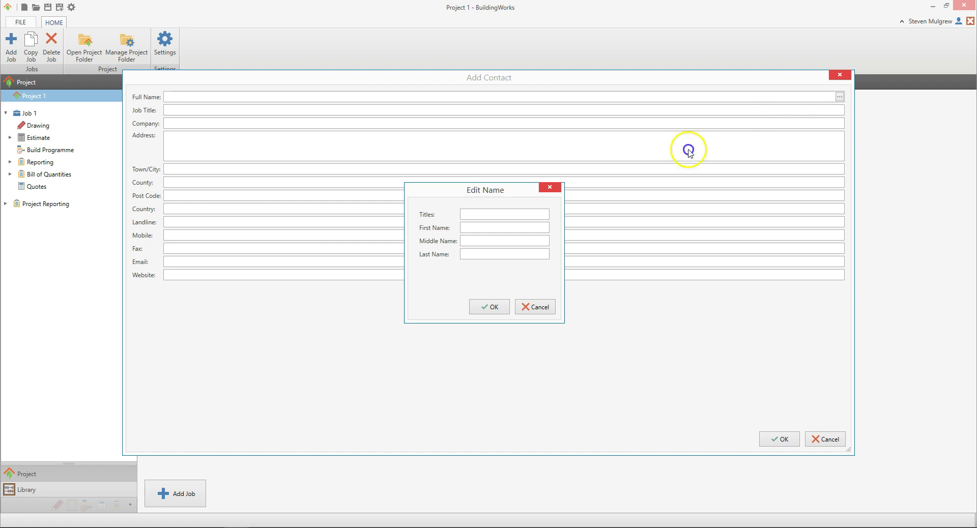
left_click(502, 217)
type("M")
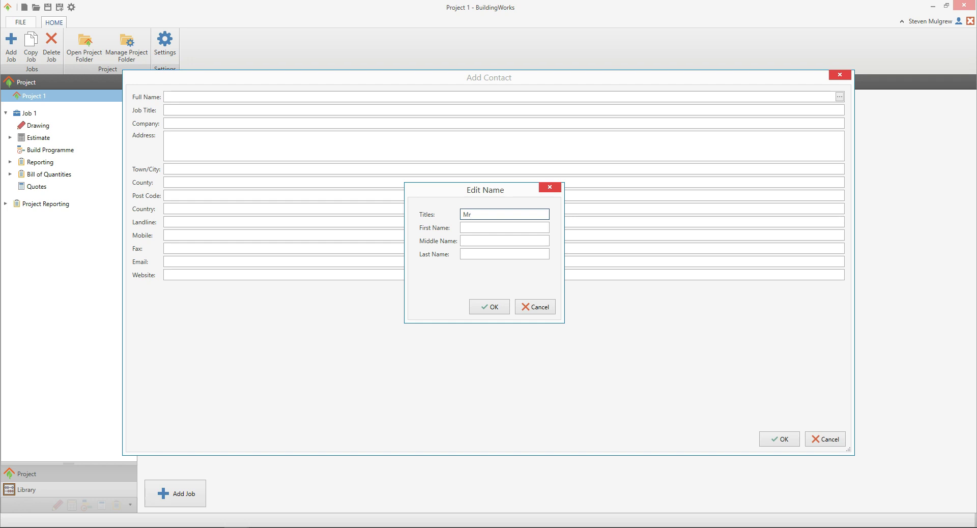
type("r")
key("Tab")
key("Tab")
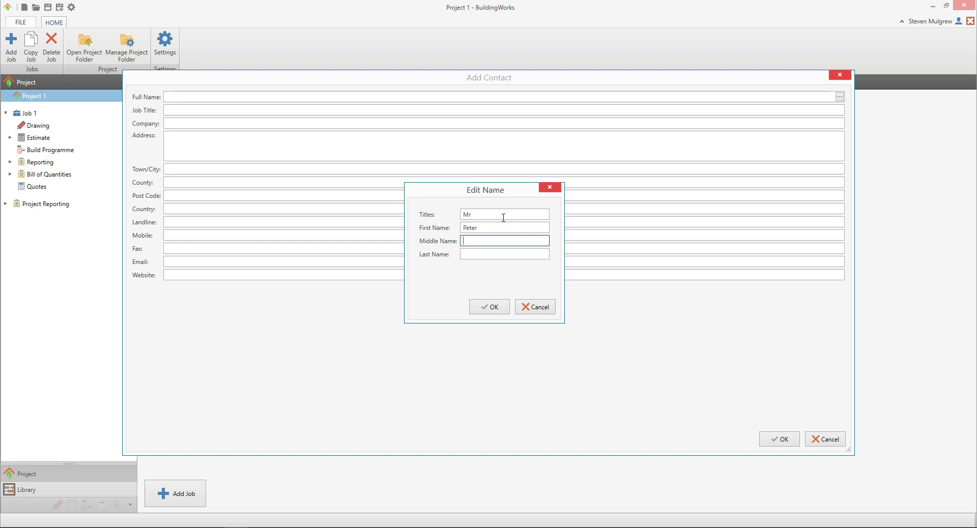
key("Tab")
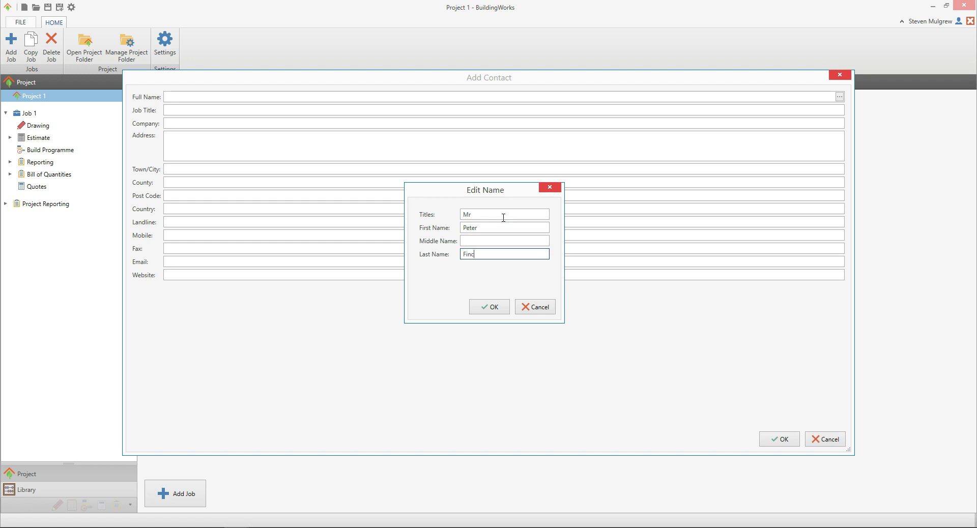
left_click(496, 307)
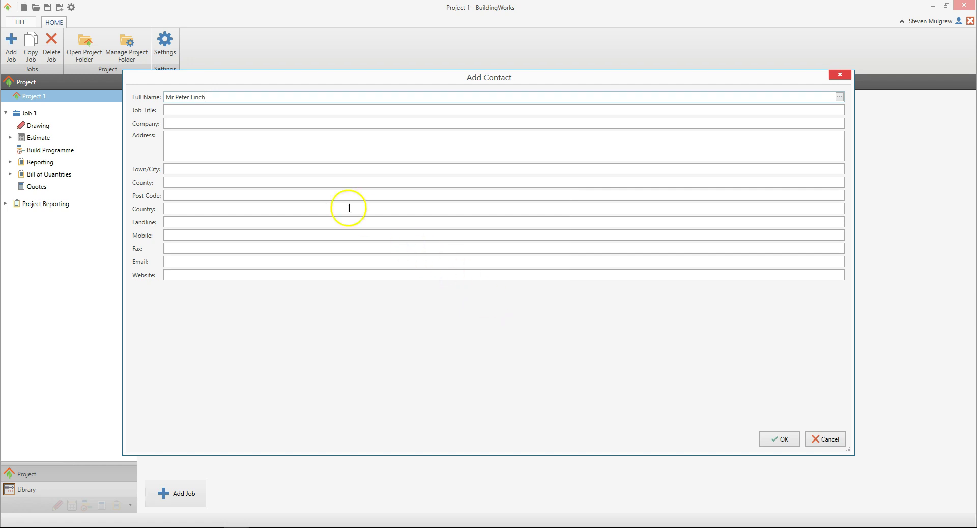
Step: Fill in the client's street address, town, county, post code and landline number
left_click(231, 146)
type("Cotes")
key("Tab")
type("Leicestershire")
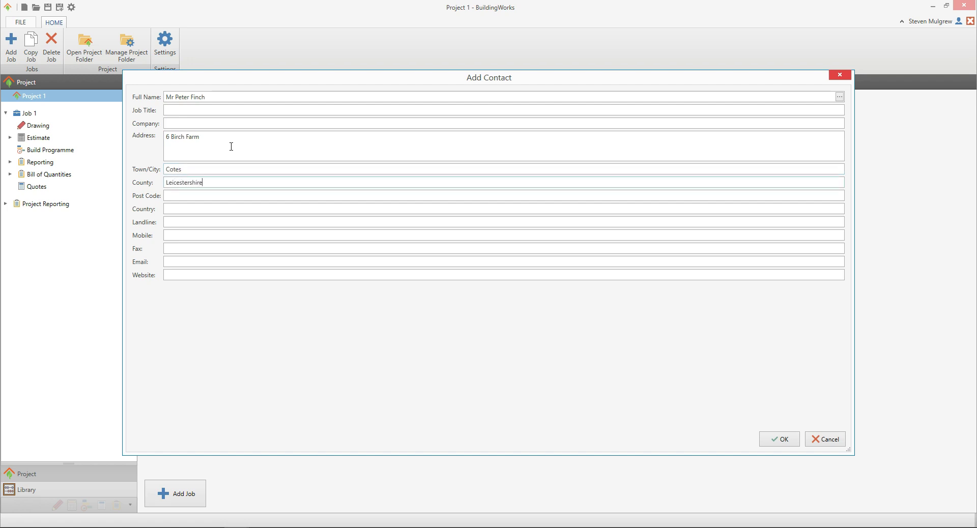
type("LE12 3AB")
left_click(184, 221)
type("07123456789")
Step: Save the contact as the project's client and use the client's address as the site address
left_click(783, 440)
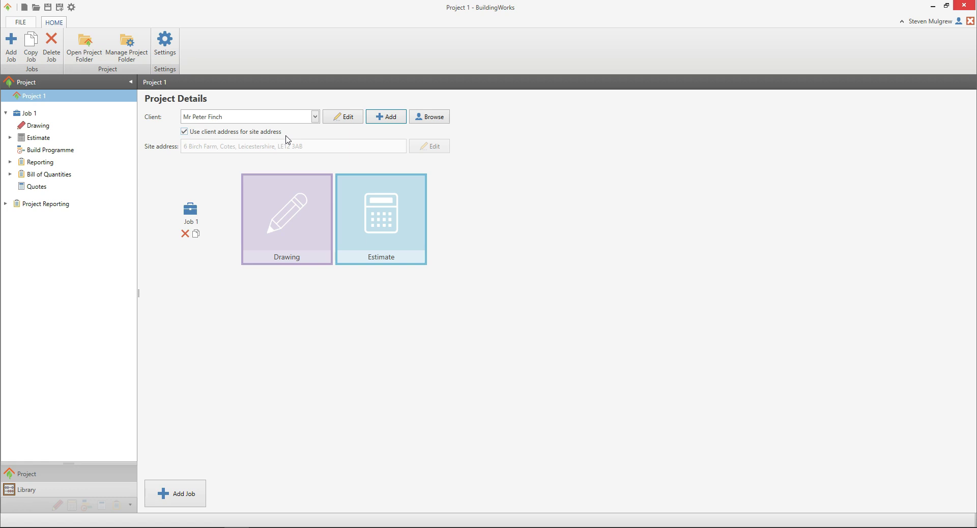
left_click(185, 132)
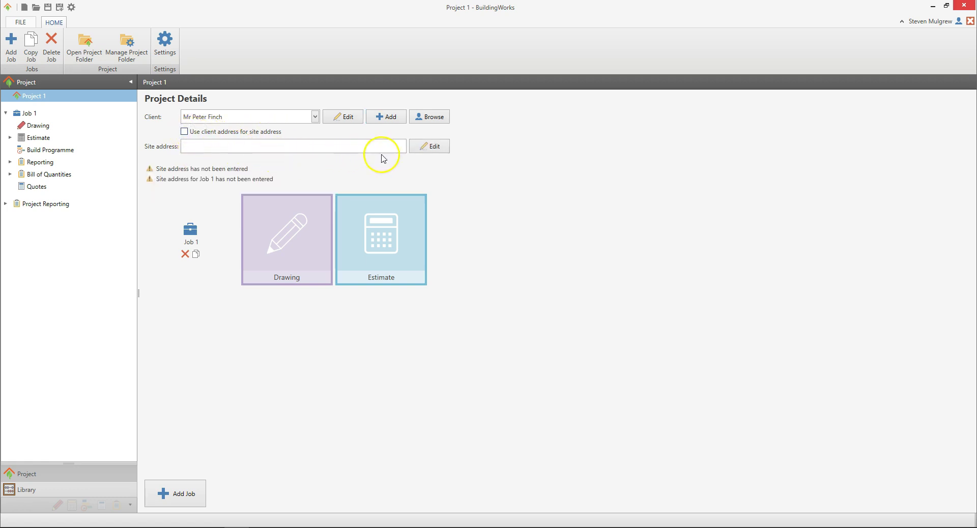
left_click(440, 146)
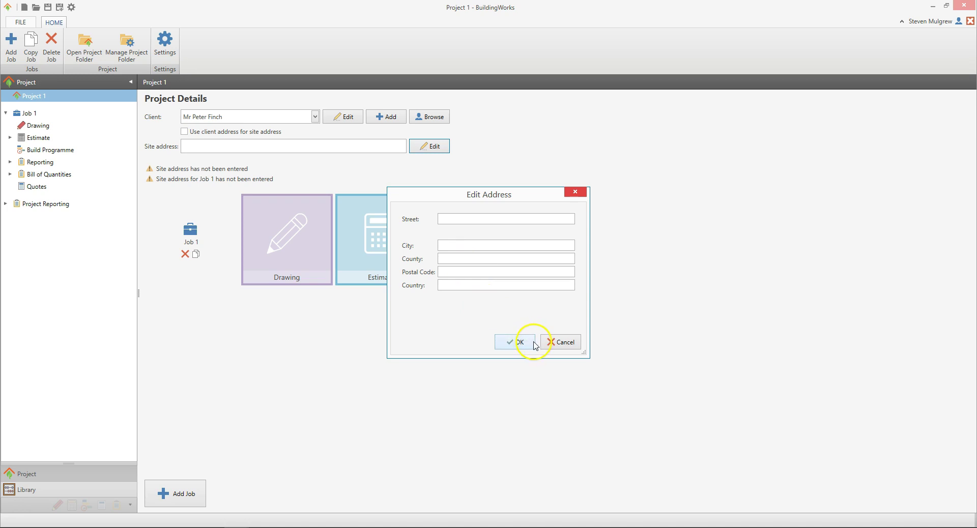
left_click(565, 342)
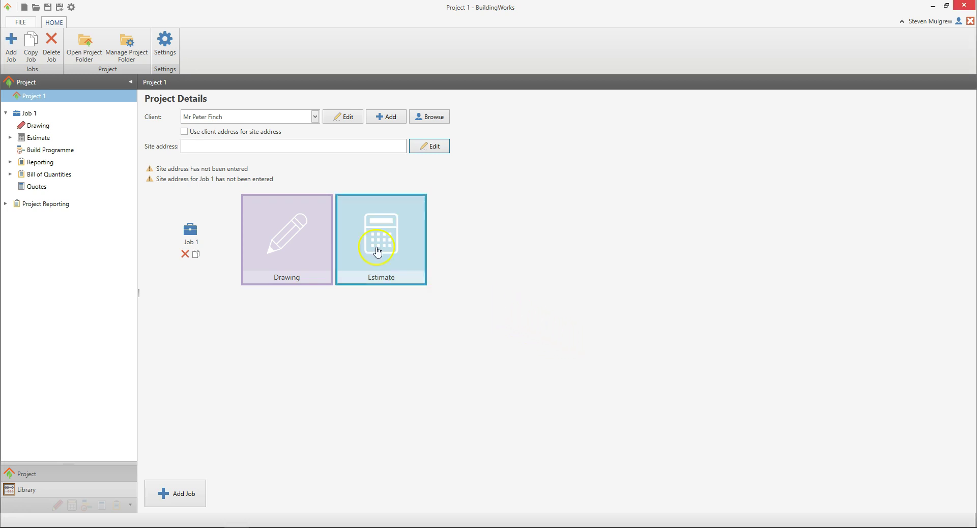
left_click(184, 132)
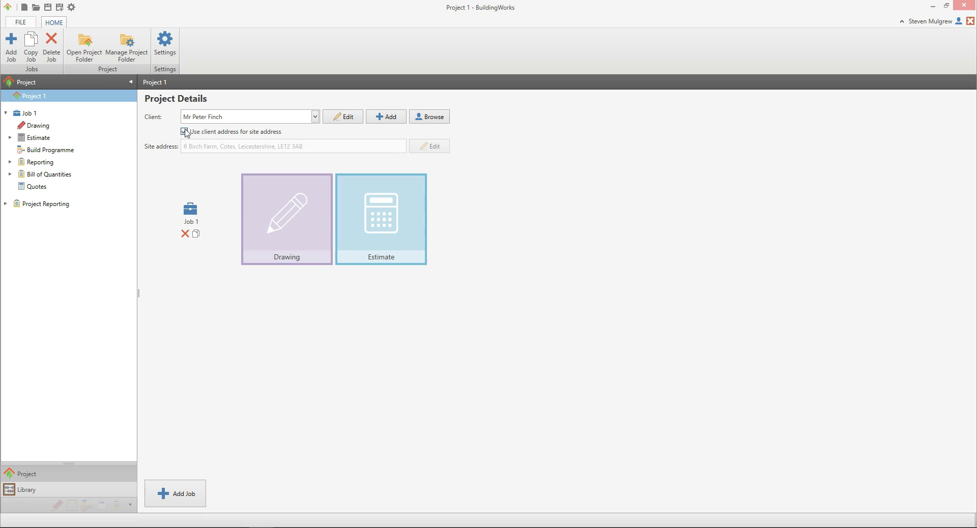
left_click(185, 131)
Step: Save the project as 'Upton Fields 1' in the desktop BuildingWorks Projects folder
left_click(59, 8)
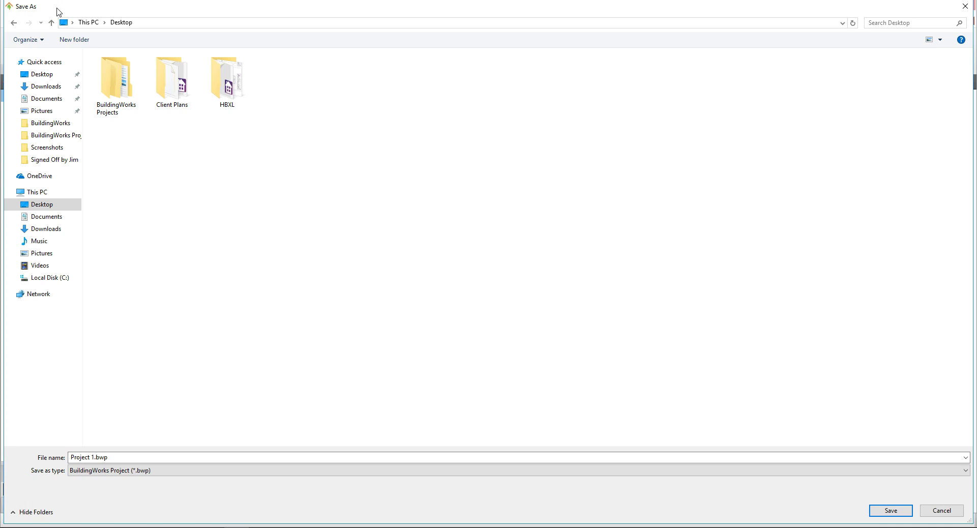
double_click(113, 84)
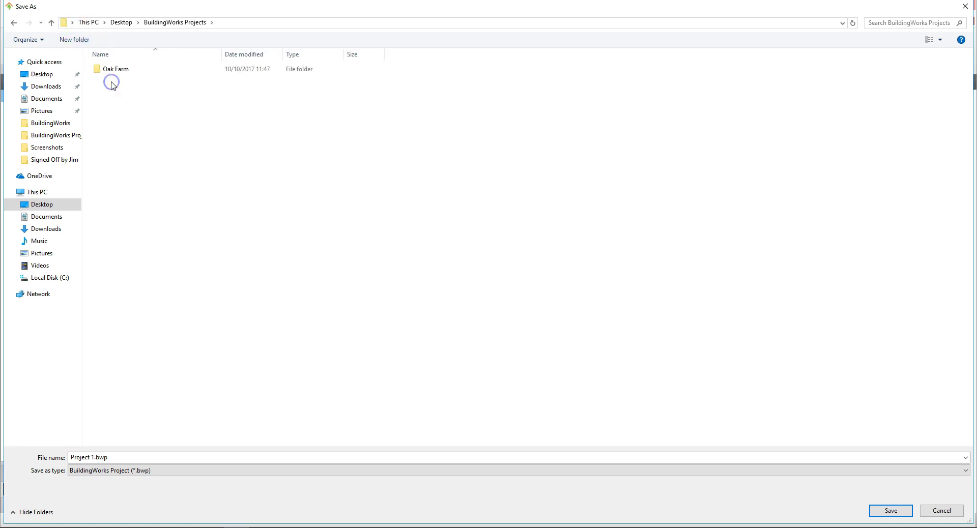
double_click(127, 458)
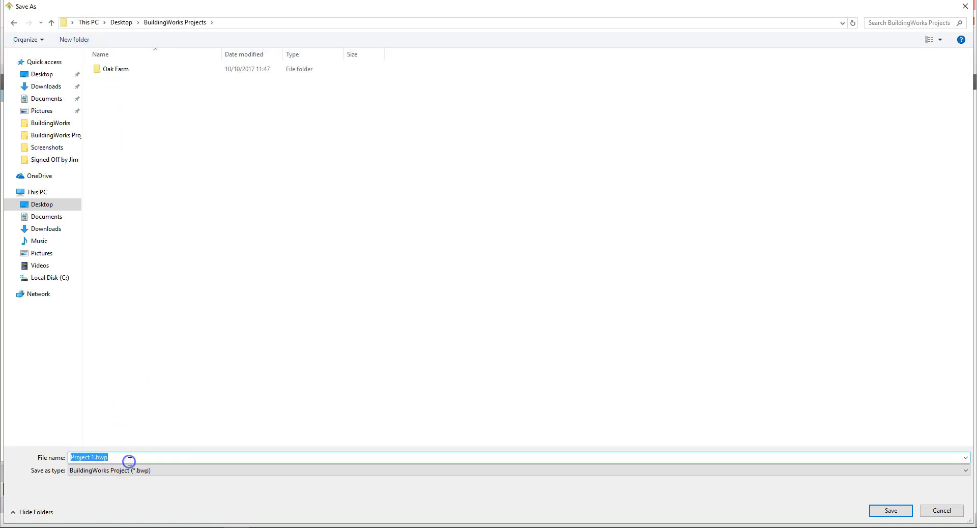
type("Upton Fields 1")
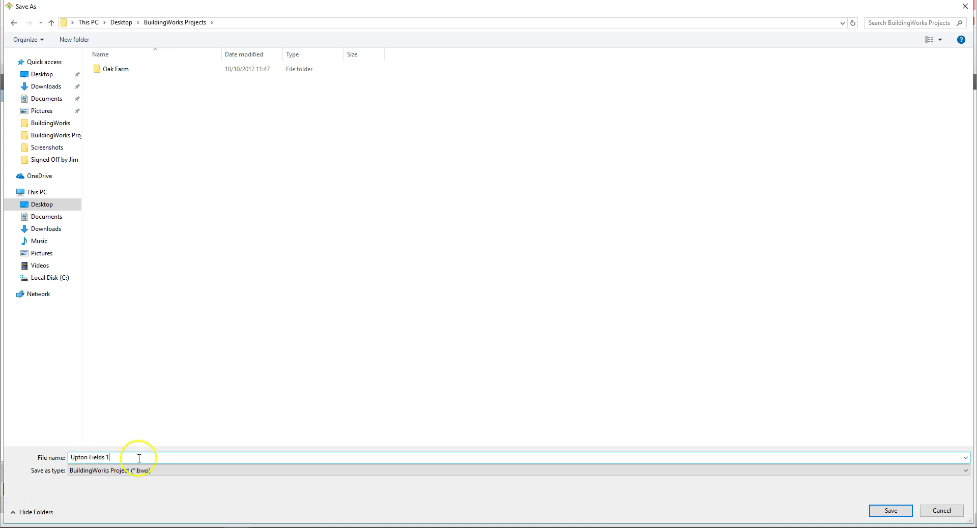
left_click(891, 511)
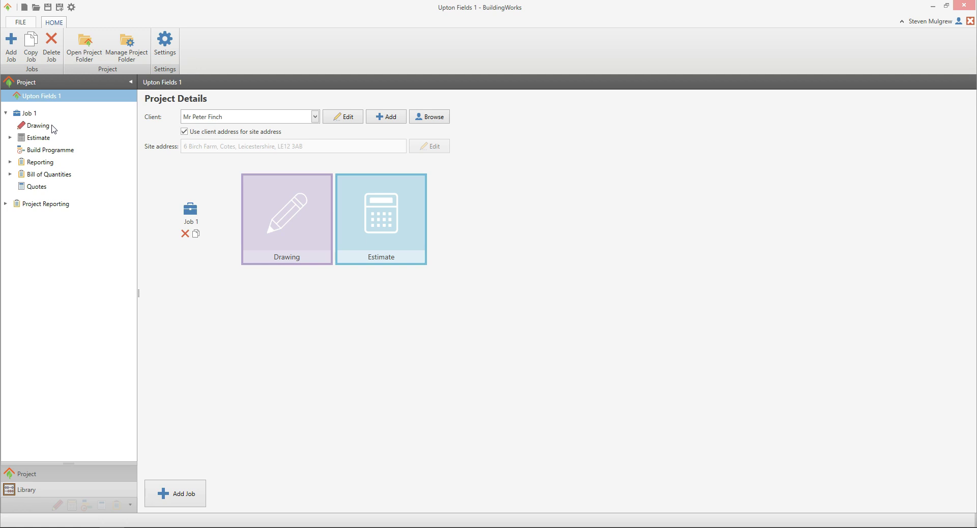
left_click(51, 136)
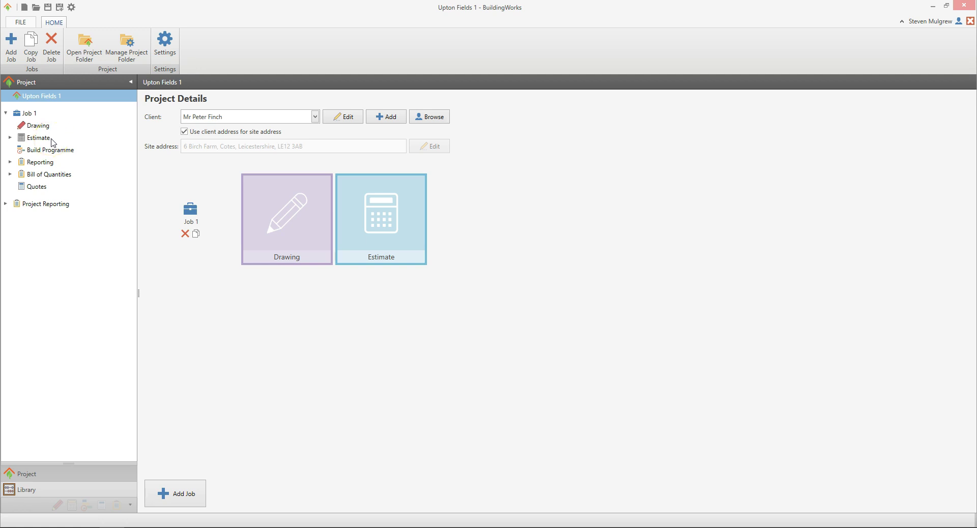